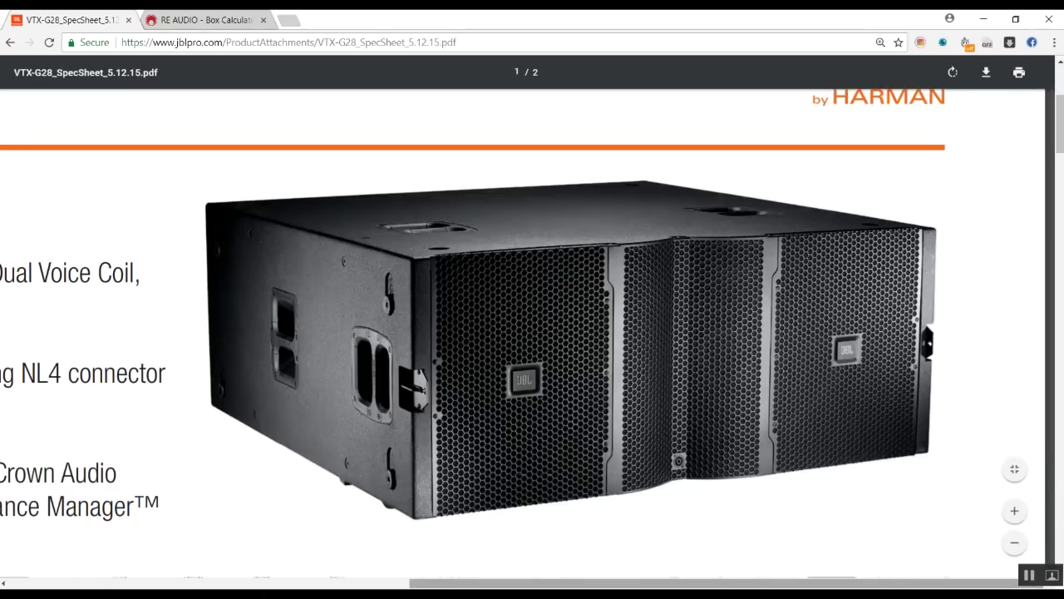
# - Review the key features list of the VTX G28 subwoofer spec sheet
pyautogui.moveTo(728, 583); pyautogui.dragTo(326, 583)
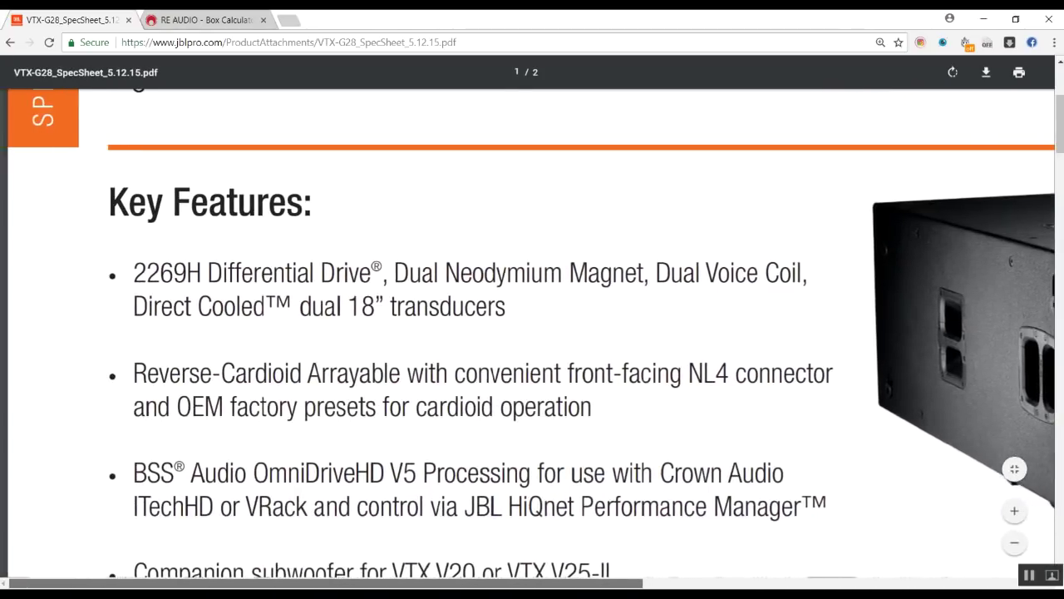
pyautogui.scroll(3, 532, 333)
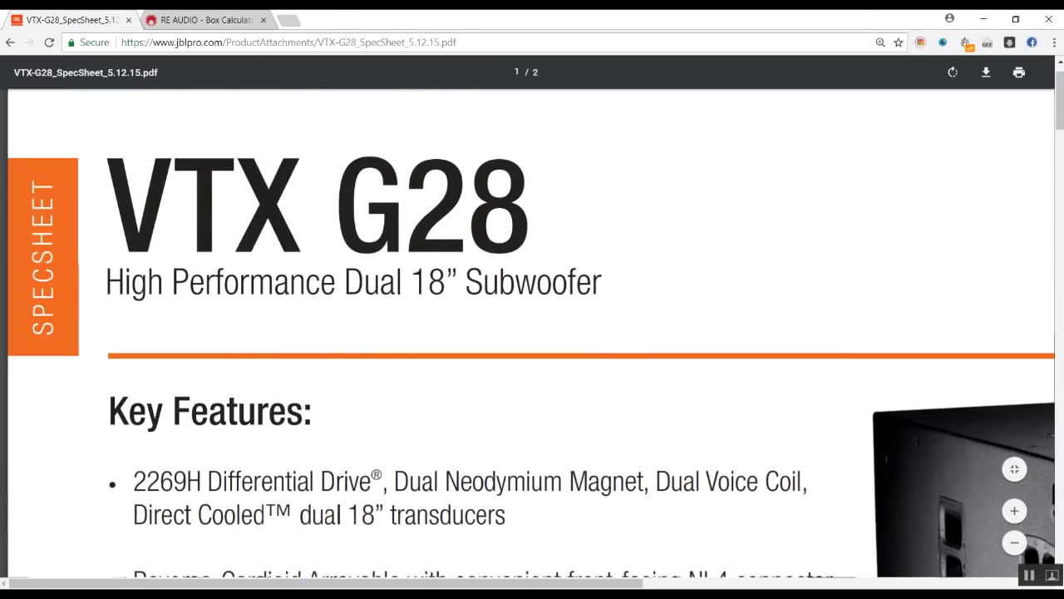
pyautogui.scroll(-3, 532, 333)
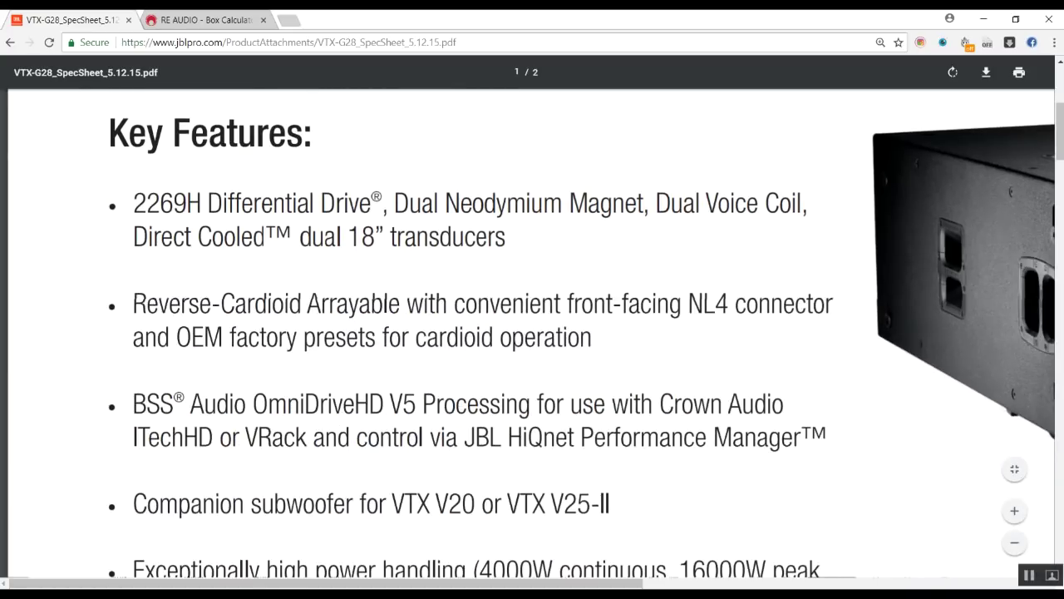
pyautogui.scroll(1, 532, 332)
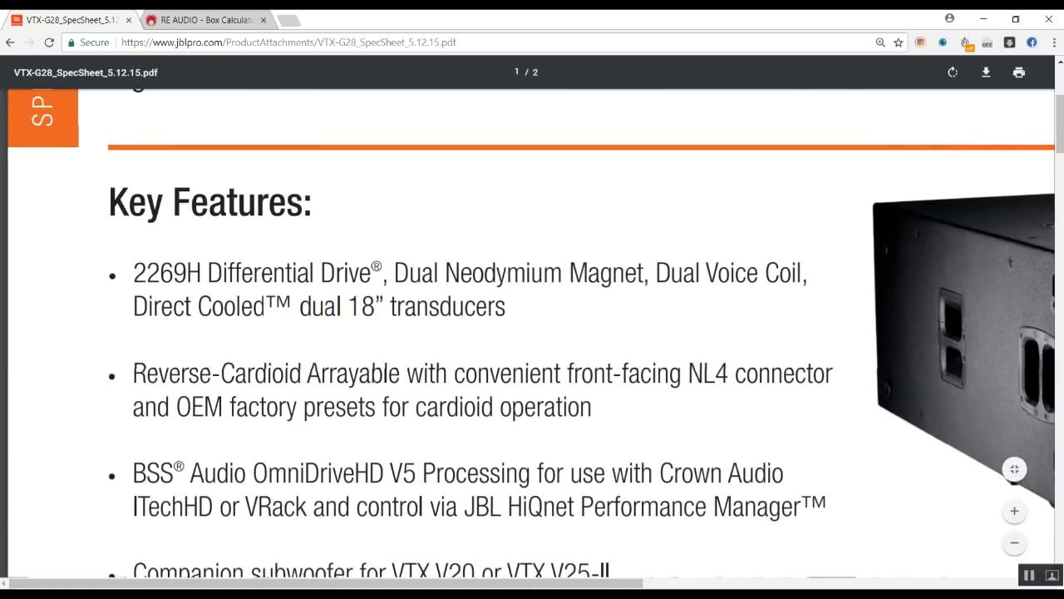
pyautogui.scroll(-2, 533, 332)
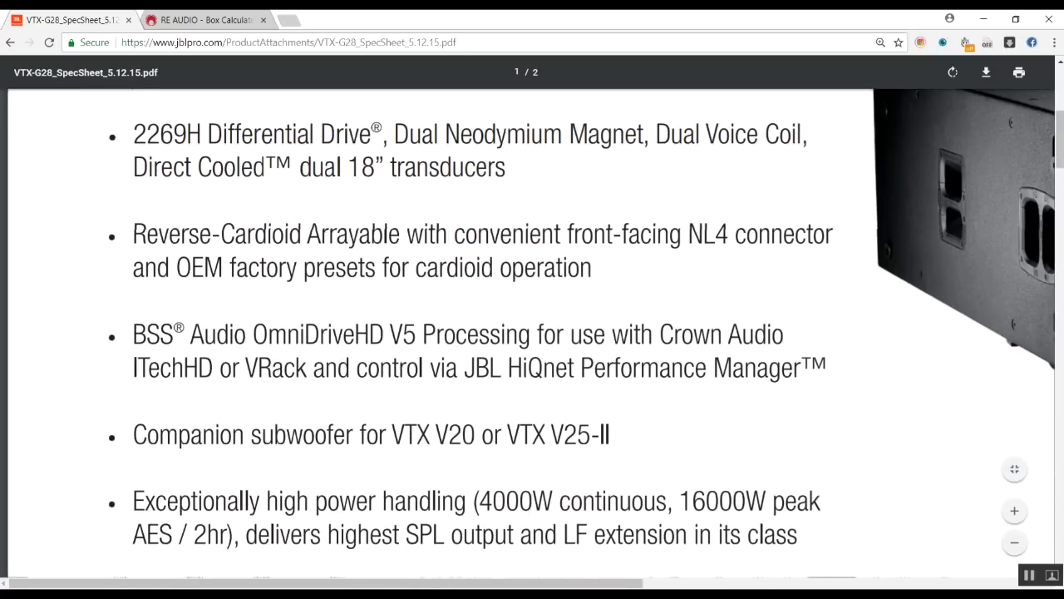
pyautogui.scroll(-4, 532, 332)
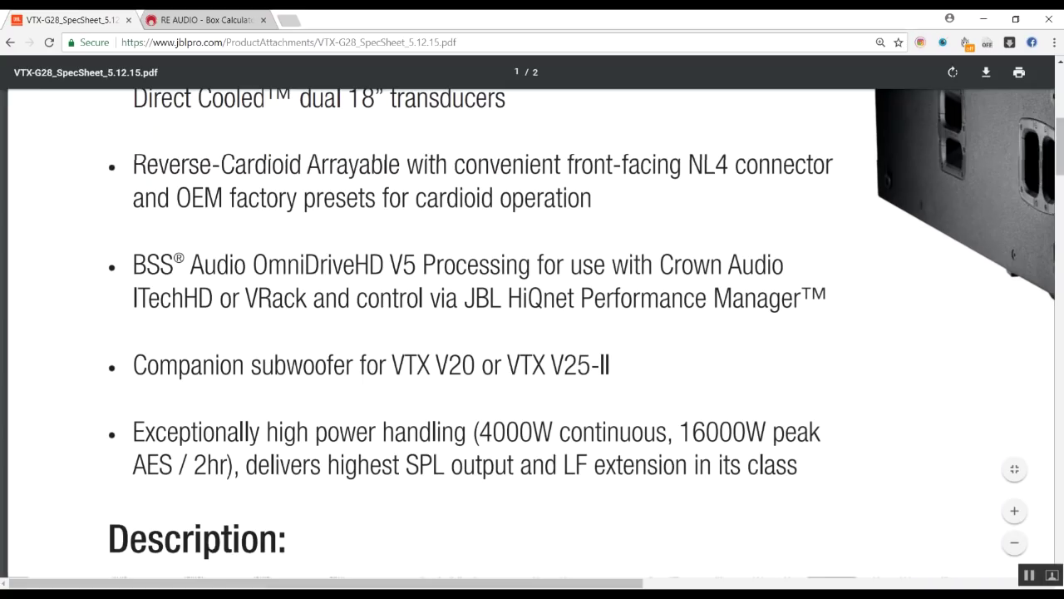
pyautogui.scroll(-1, 532, 332)
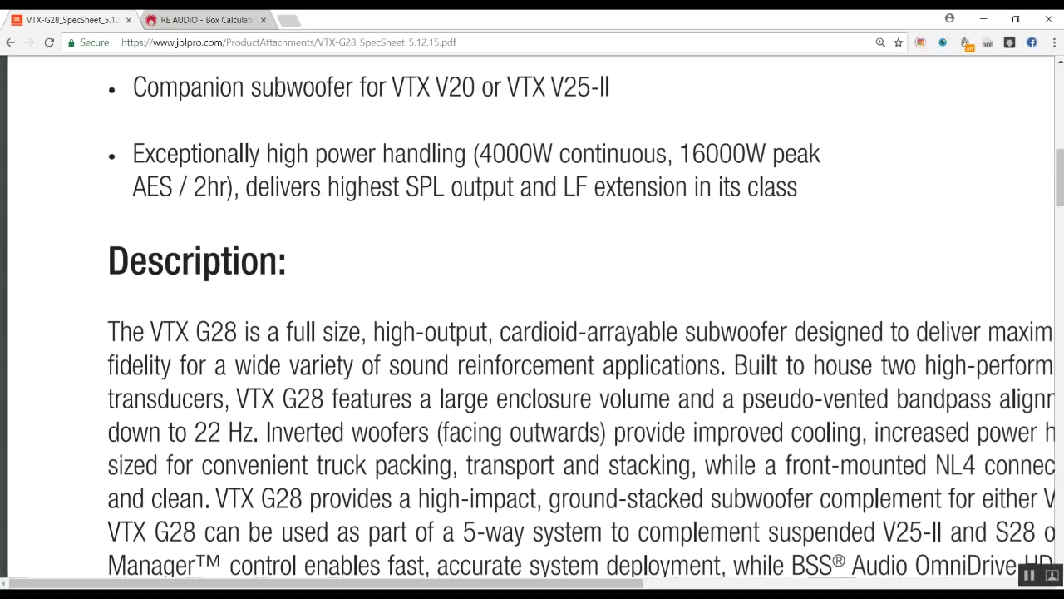
# - Read the VTX G28 description and the System specifications table, including frequency range, power rating and impedance
pyautogui.scroll(-6, 532, 316)
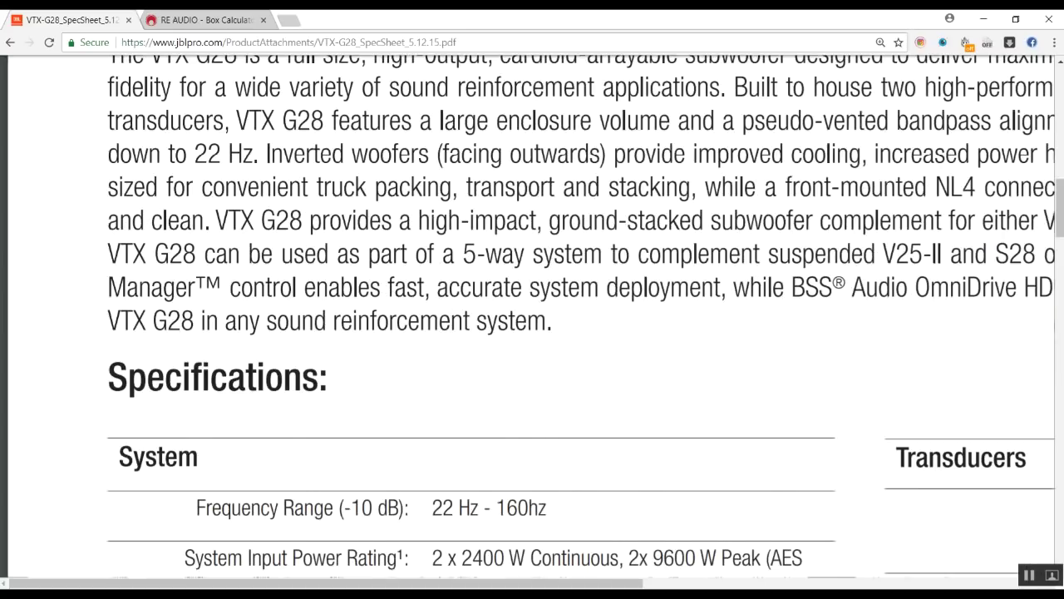
pyautogui.scroll(-2, 532, 316)
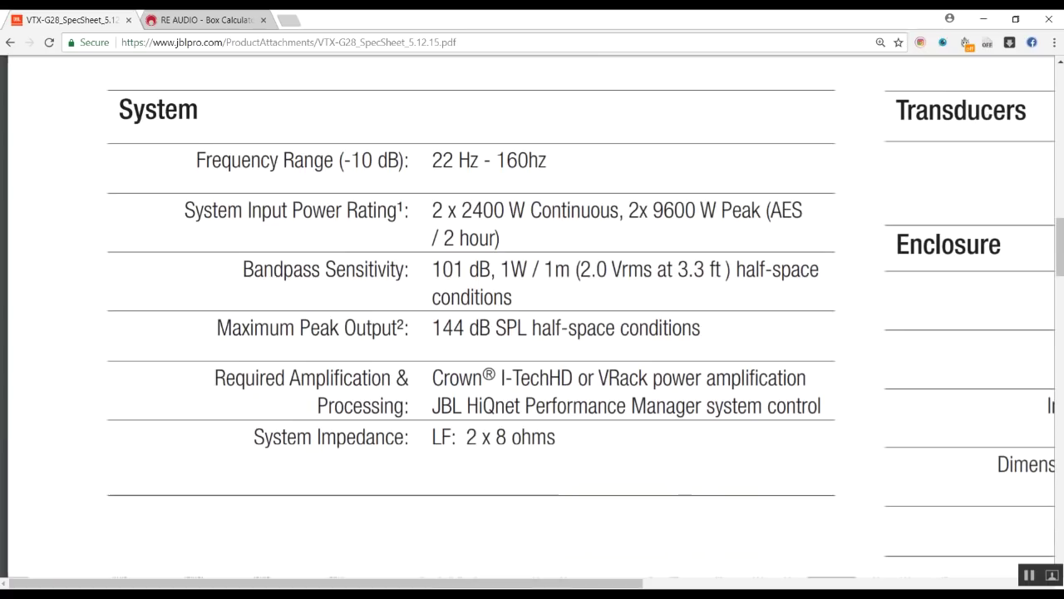
pyautogui.scroll(-2, 532, 316)
pyautogui.scroll(1, 532, 316)
pyautogui.scroll(1, 532, 316)
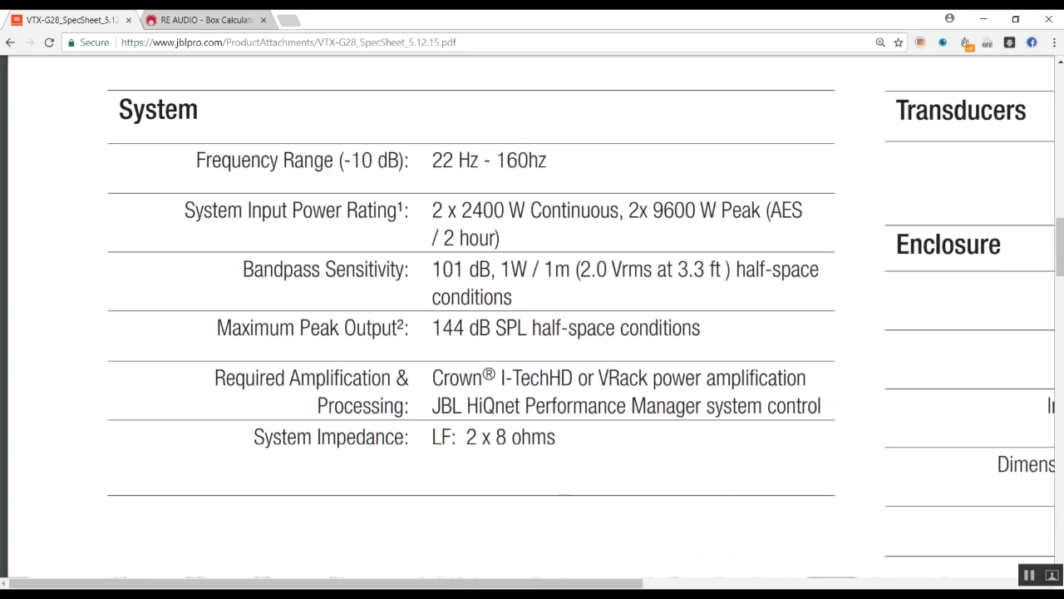
pyautogui.scroll(-1, 532, 316)
pyautogui.scroll(-4, 532, 316)
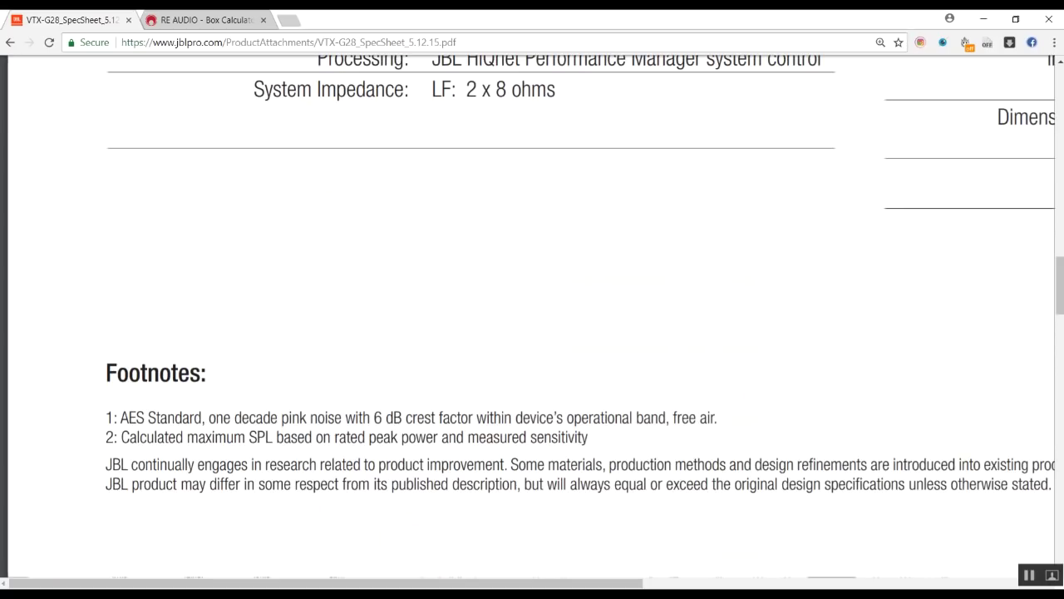
pyautogui.scroll(3, 532, 316)
# - Examine the Enclosure specifications in the spec sheet, focusing on the height, width and depth dimensions
pyautogui.moveTo(326, 582); pyautogui.dragTo(577, 583)
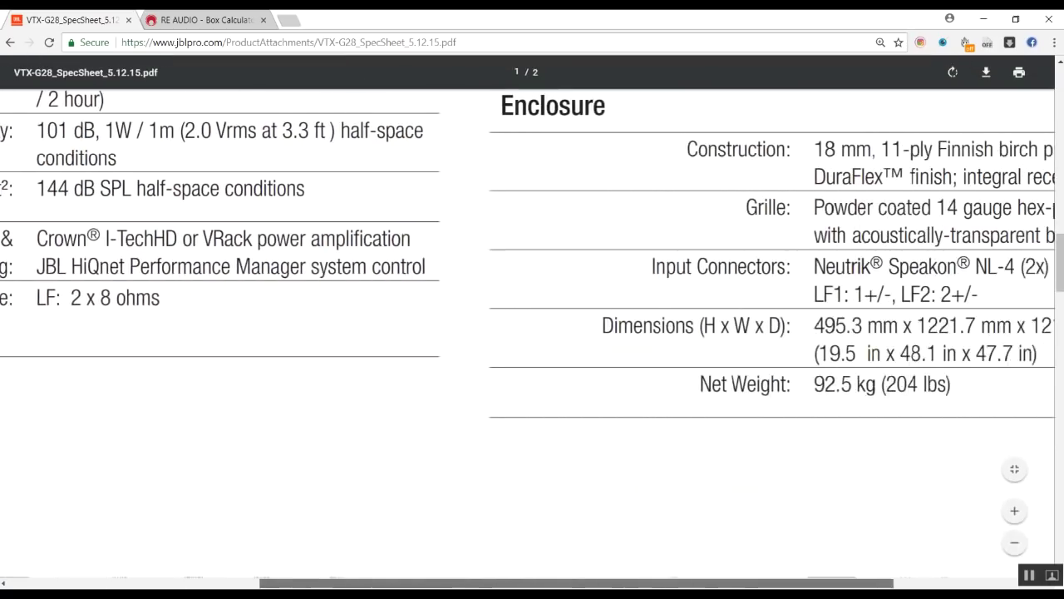
pyautogui.hscroll(-4, 532, 333)
pyautogui.scroll(1, 532, 333)
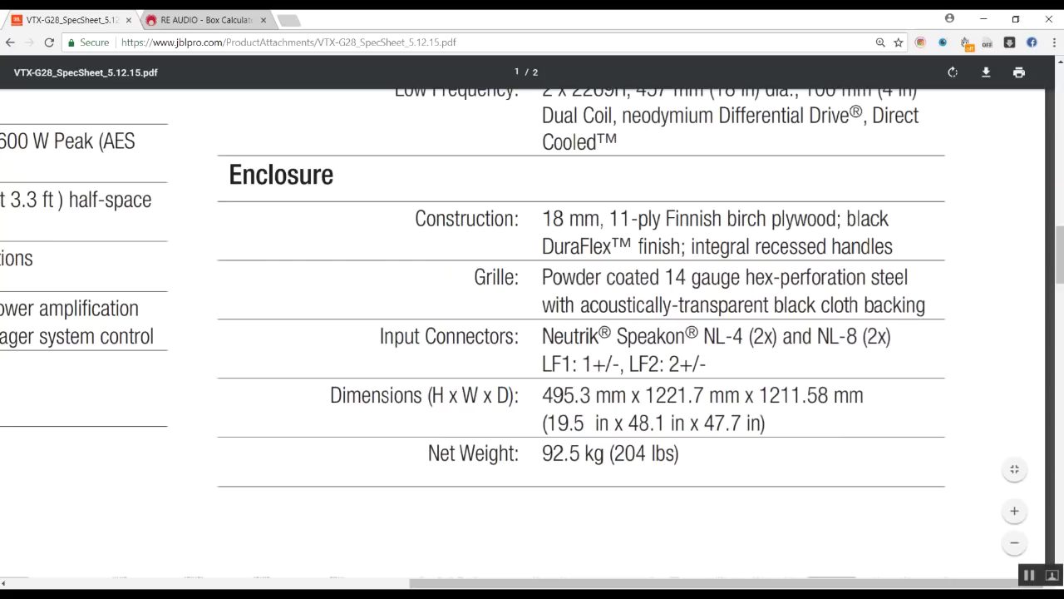
pyautogui.moveTo(543, 396); pyautogui.dragTo(591, 396)
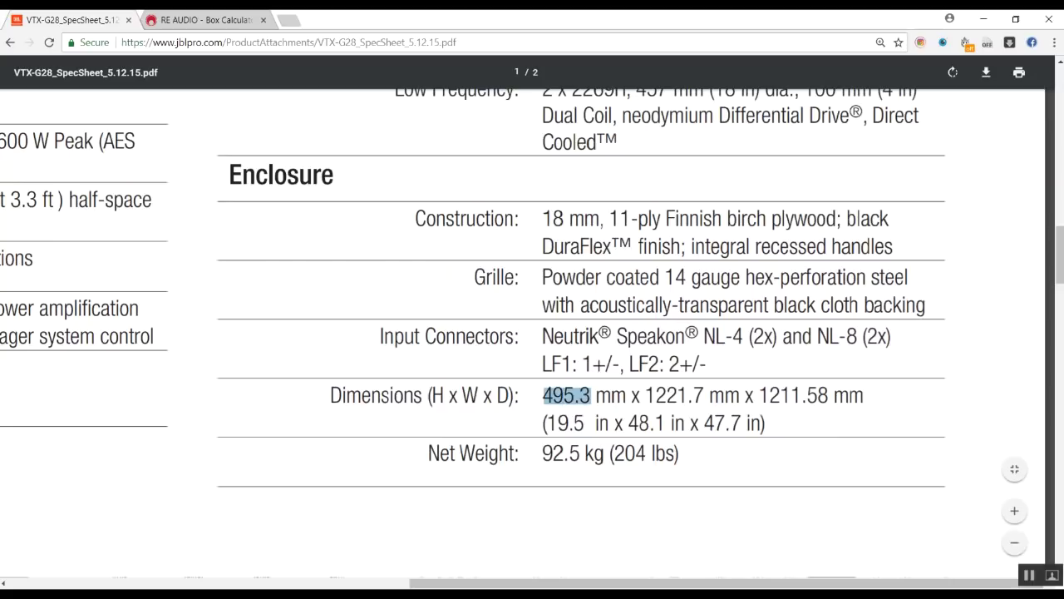
pyautogui.click(592, 396)
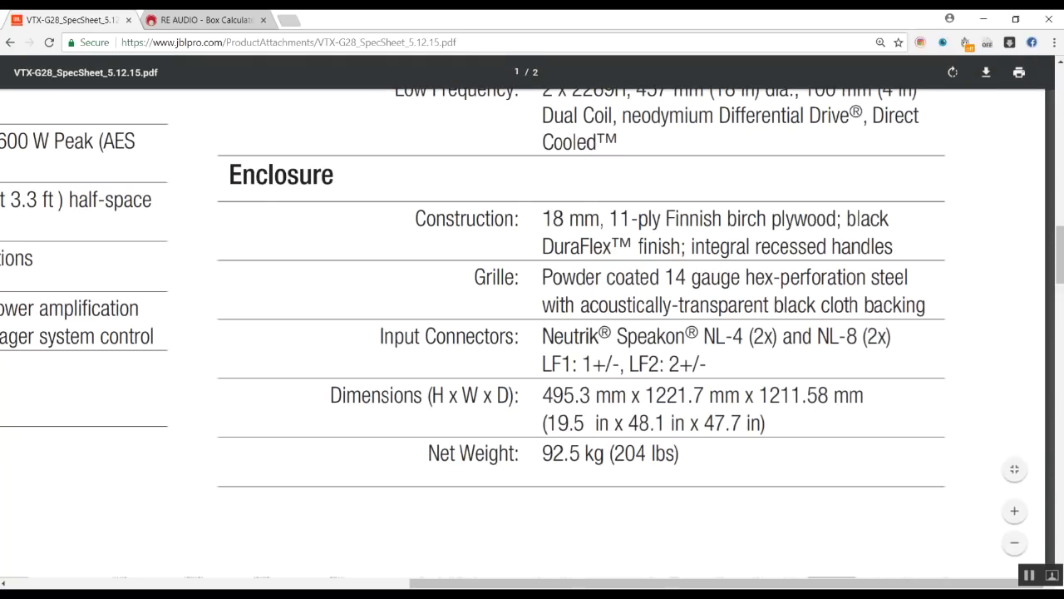
# - Compare the spec sheet dimensions with the RE Audio box calculator and set the box height to 19.5
pyautogui.click(207, 20)
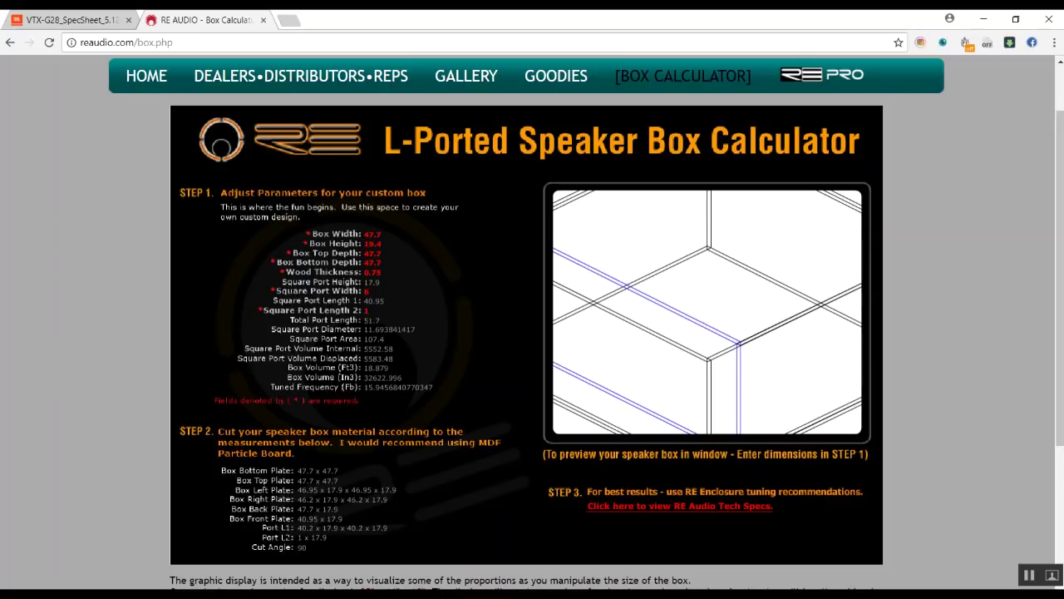
pyautogui.hotkey('ctrl', 'Tab')
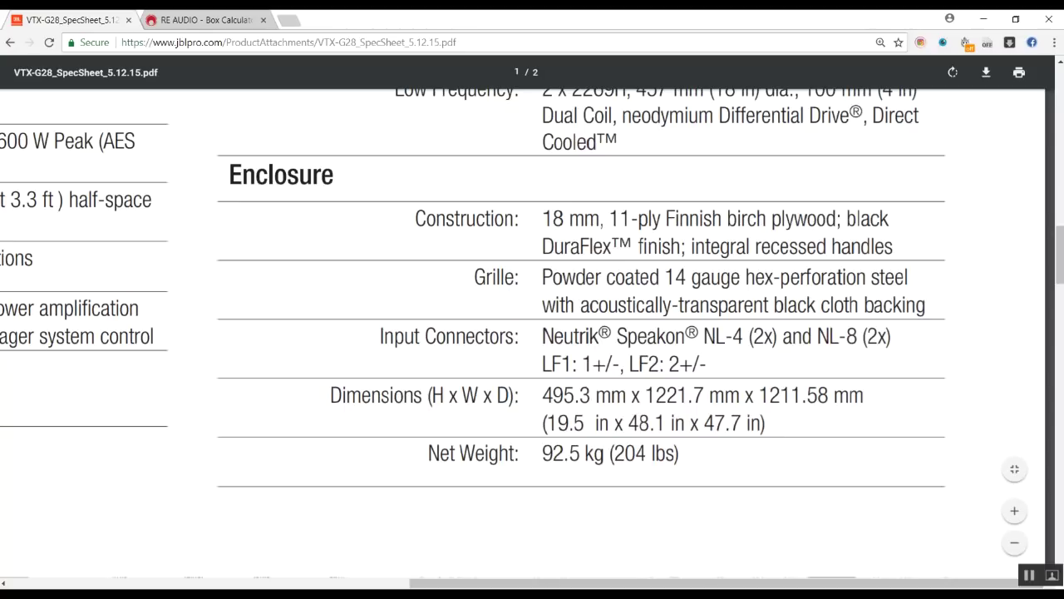
pyautogui.click(200, 20)
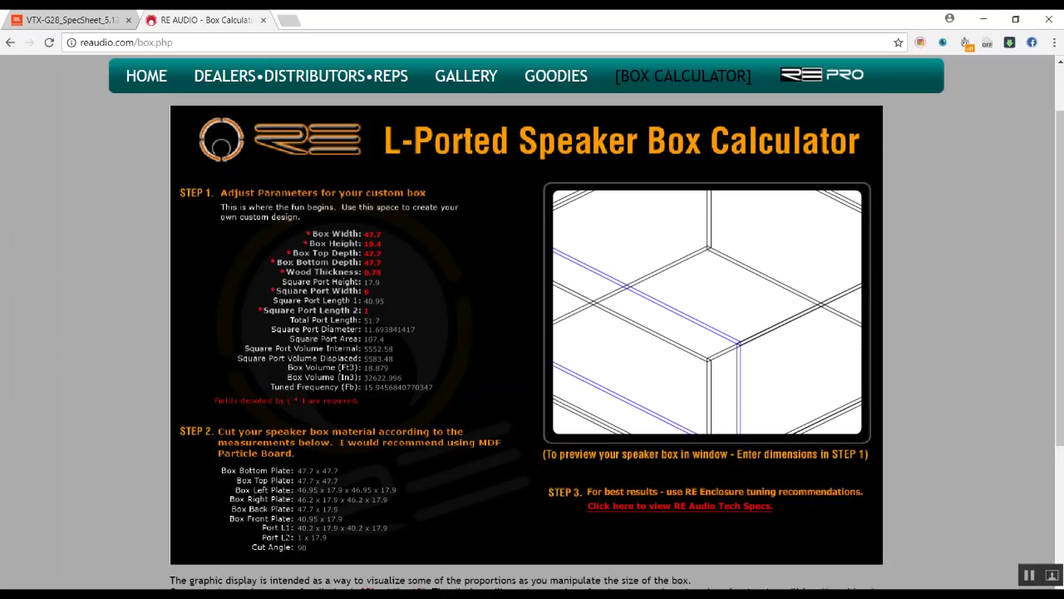
pyautogui.click(71, 20)
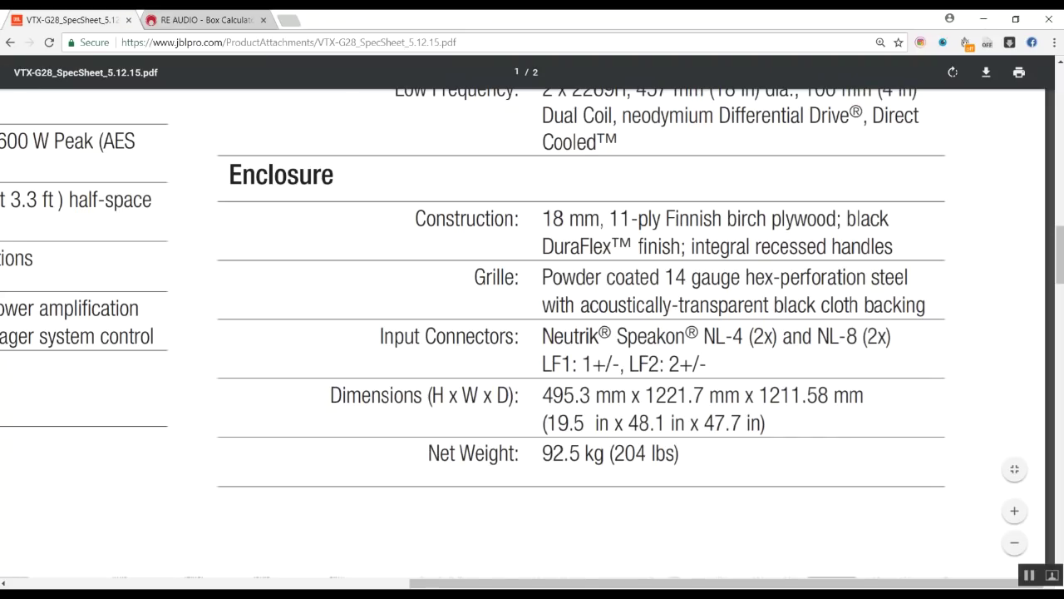
pyautogui.hotkey('ctrl', 'Tab')
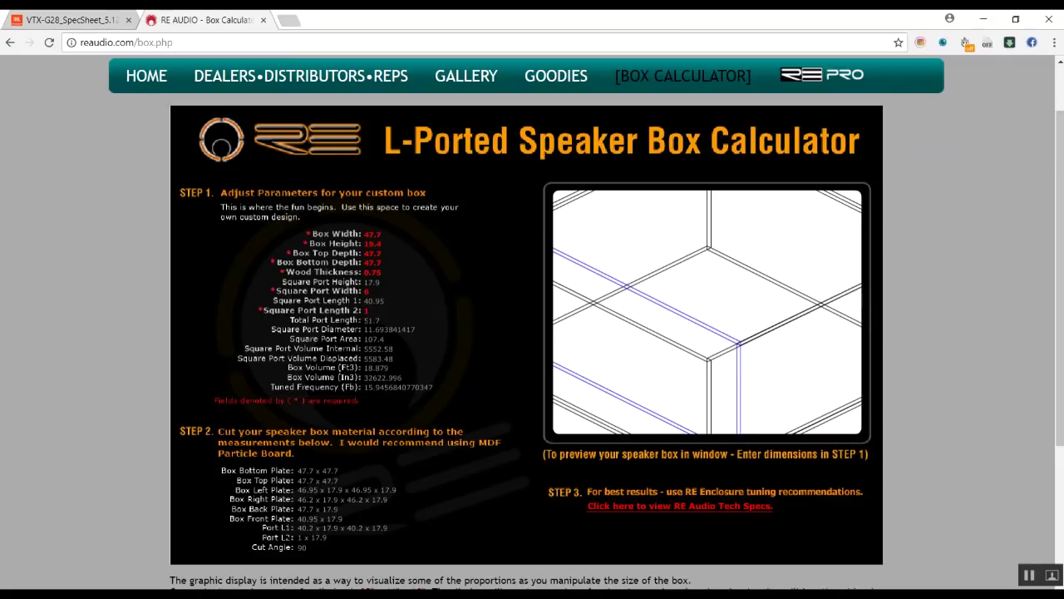
pyautogui.press('BackSpace')
pyautogui.write('5')
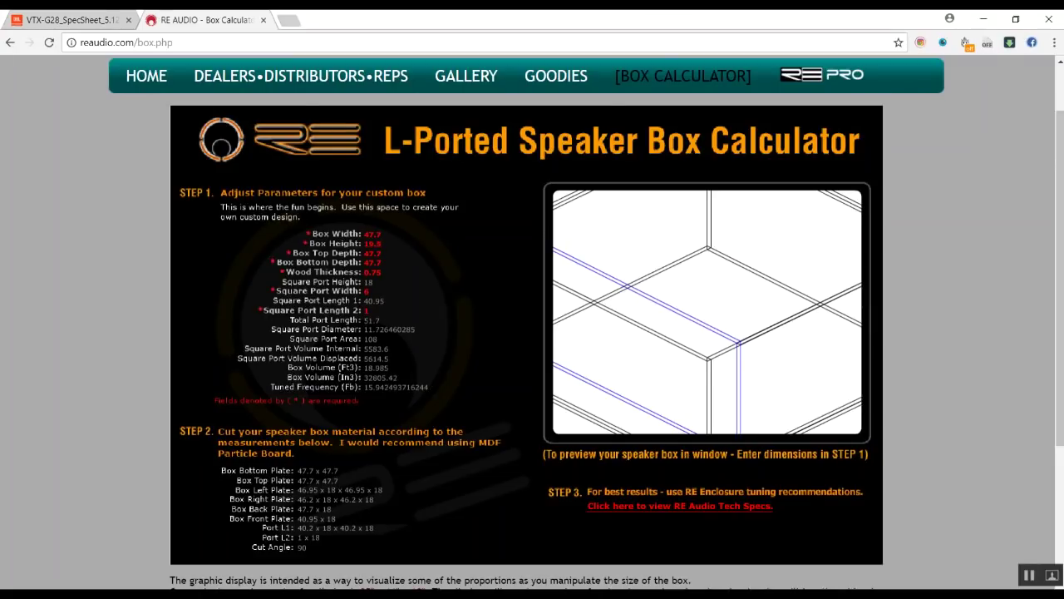
# - Check the enclosure width in the spec sheet and set the calculator's box width to 48.1
pyautogui.hotkey('ctrl', 'shift', 'Tab')
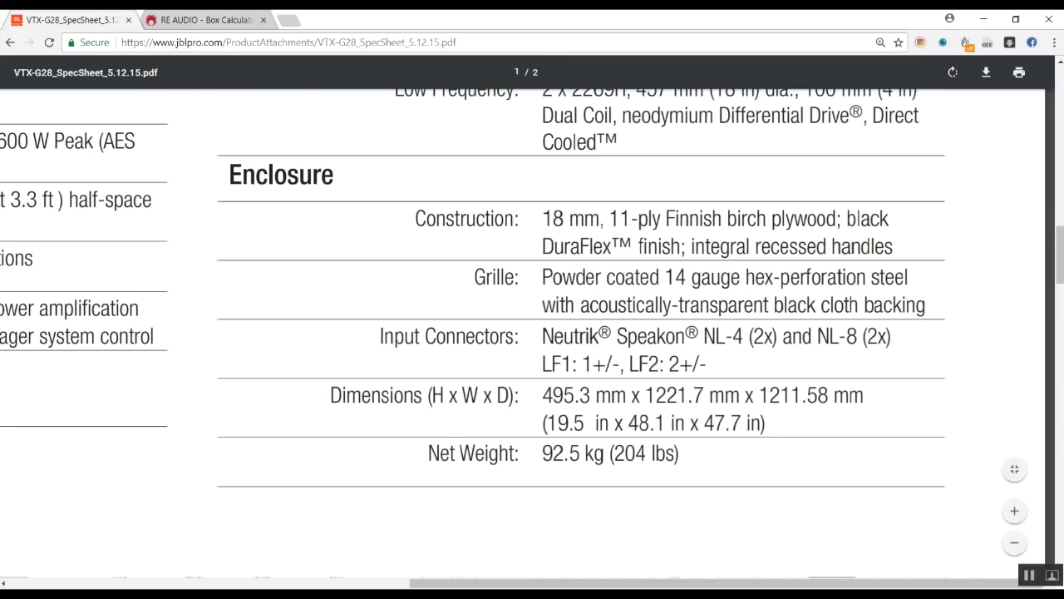
pyautogui.hotkey('ctrl', 'Tab')
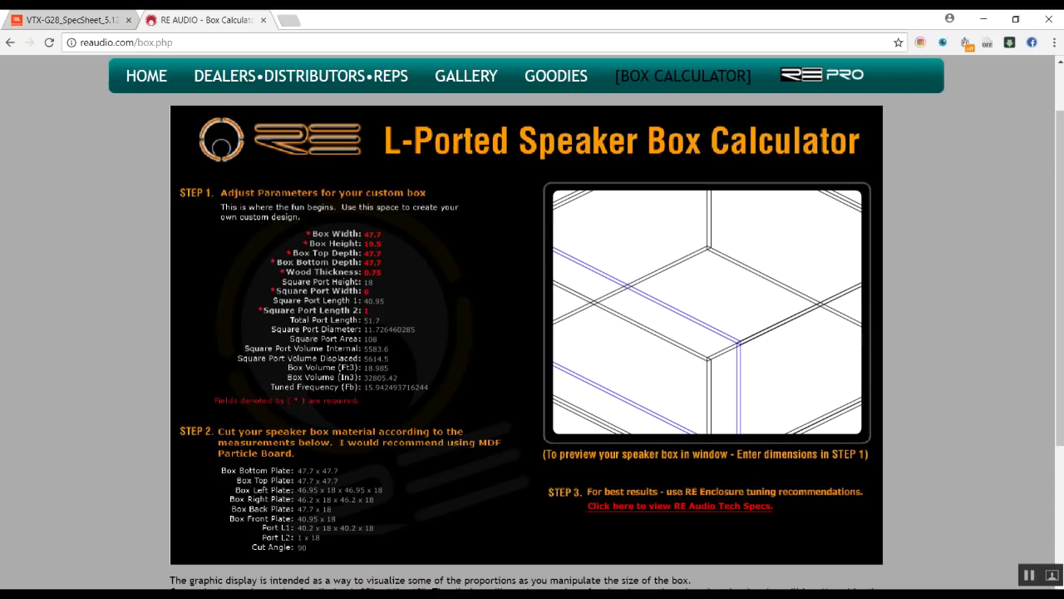
pyautogui.hotkey('ctrl', 'a')
pyautogui.write('48.1')
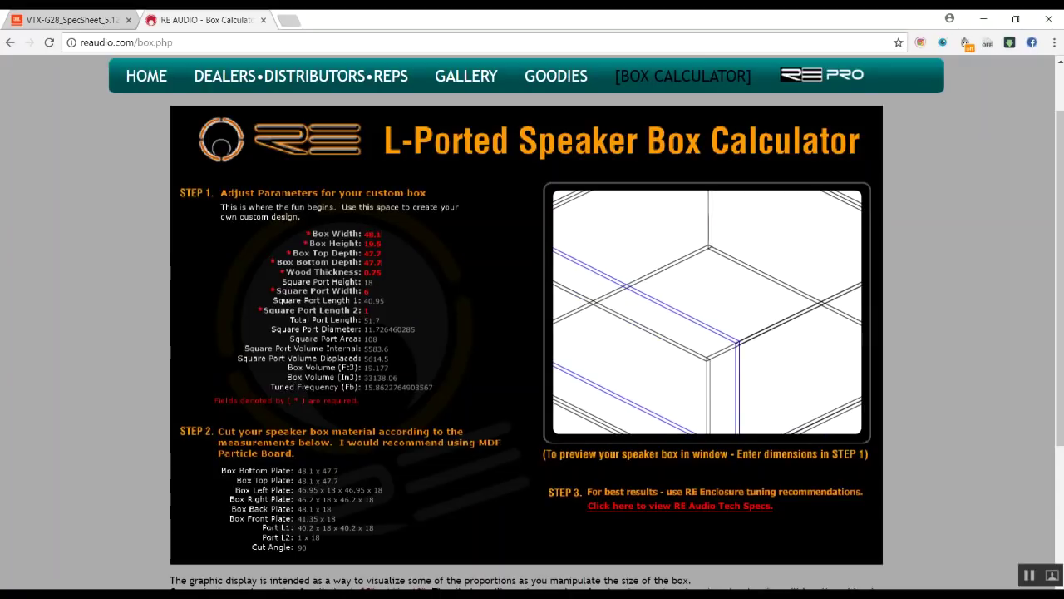
# - Recheck the enclosure specifications and try a square port width of 5 in the box calculator
pyautogui.click(75, 19)
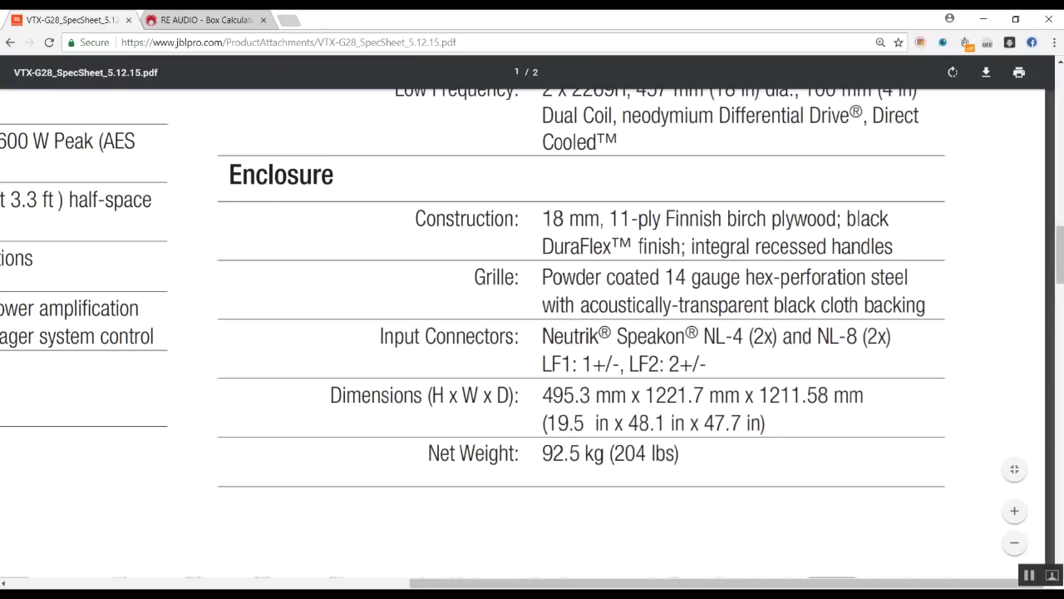
pyautogui.click(200, 19)
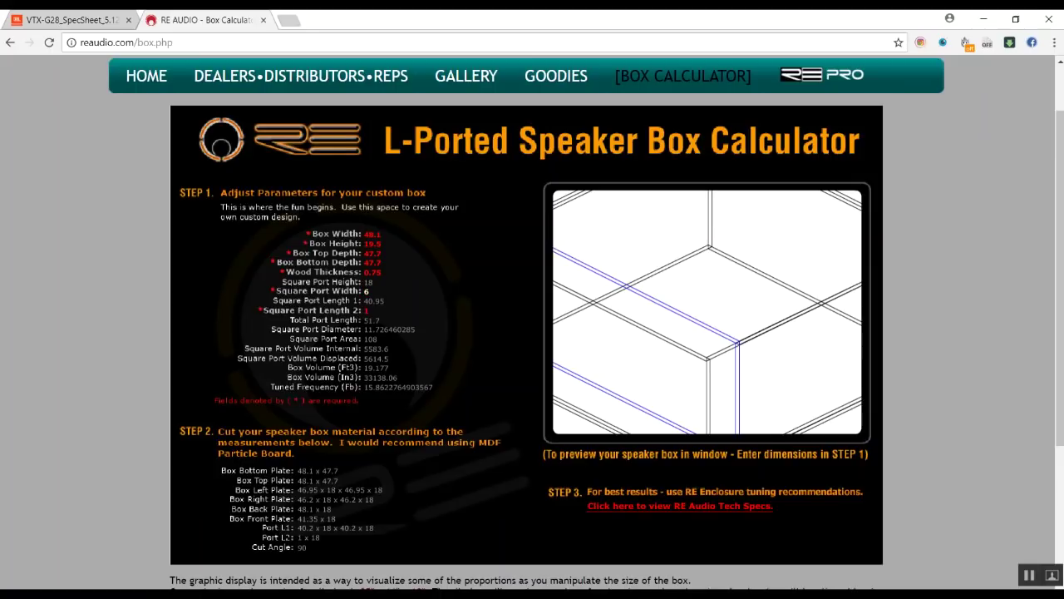
pyautogui.write('5')
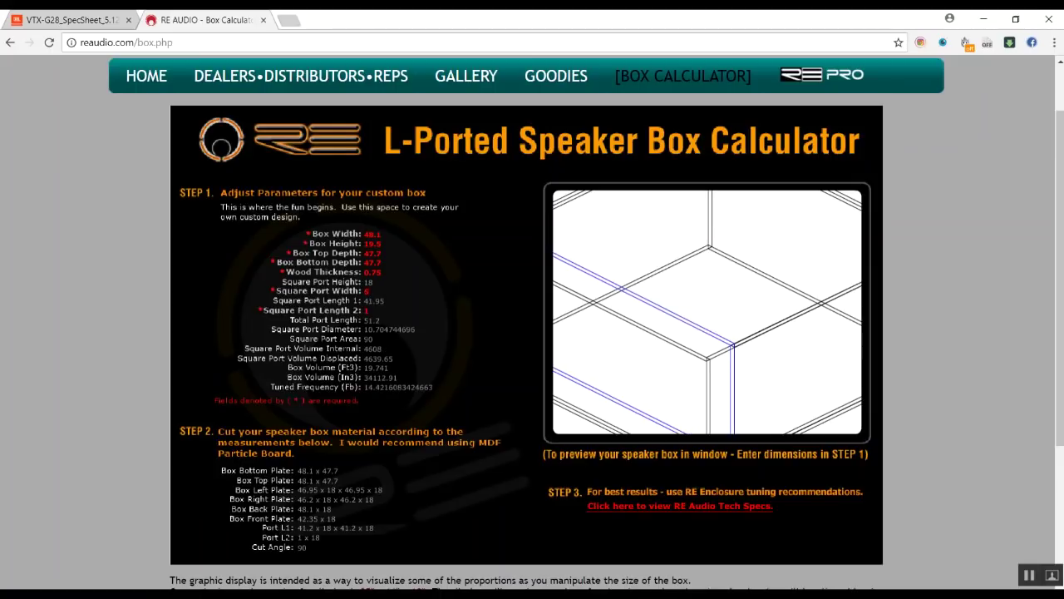
# - Set the square port width to 10 in the box calculator
pyautogui.doubleClick(366, 291)
pyautogui.write('10')
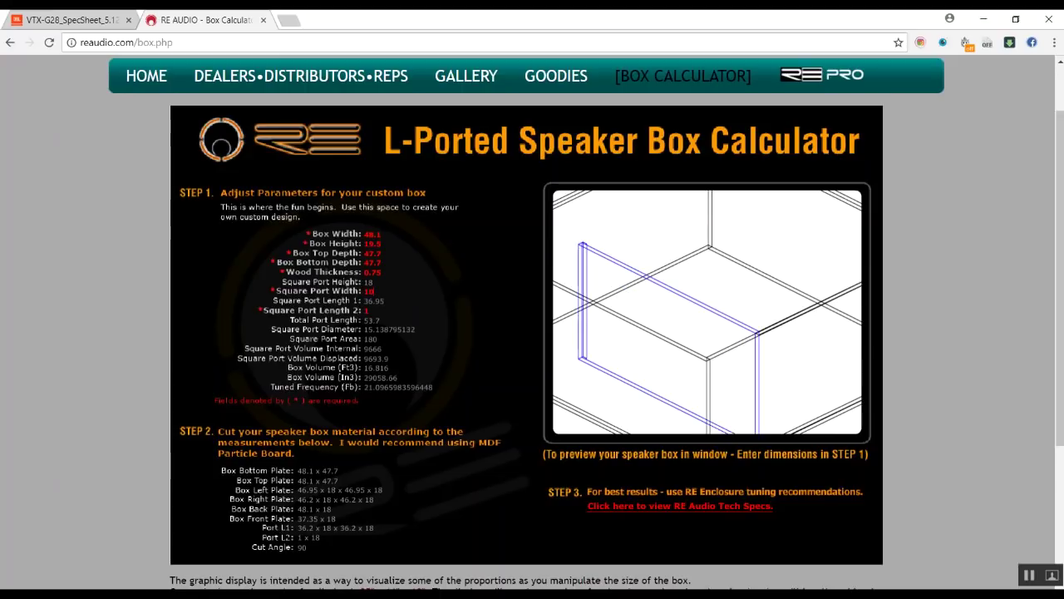
pyautogui.doubleClick(368, 291)
pyautogui.click(369, 291)
# - Check the frequency range in the spec sheet's System table against the calculator's tuned frequency
pyautogui.hotkey('ctrl', 'Tab')
pyautogui.scroll(1, 581, 332)
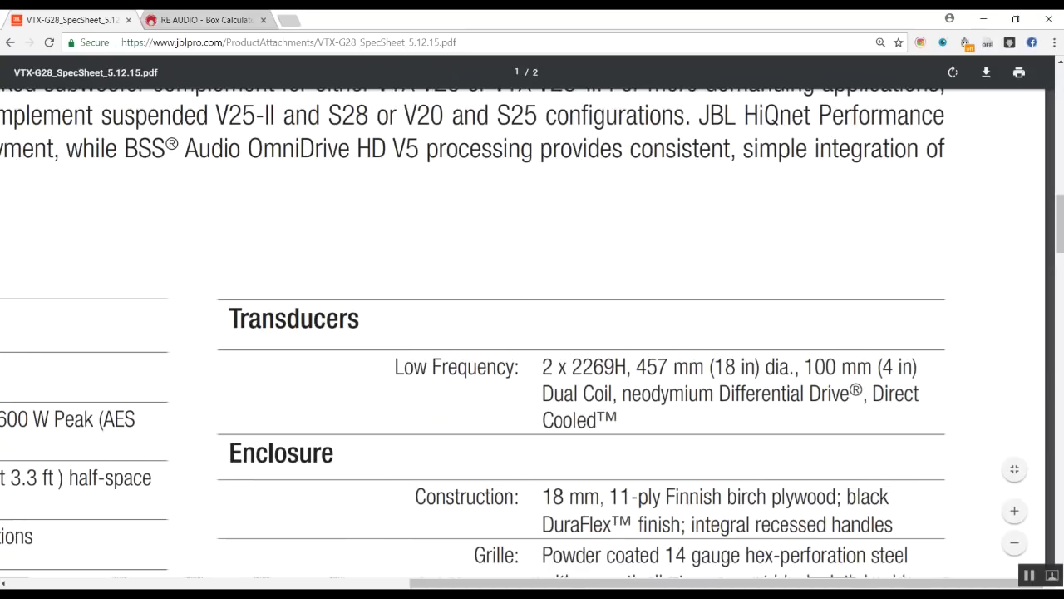
pyautogui.scroll(-2, 532, 333)
pyautogui.scroll(3, 532, 333)
pyautogui.hscroll(-4, 532, 333)
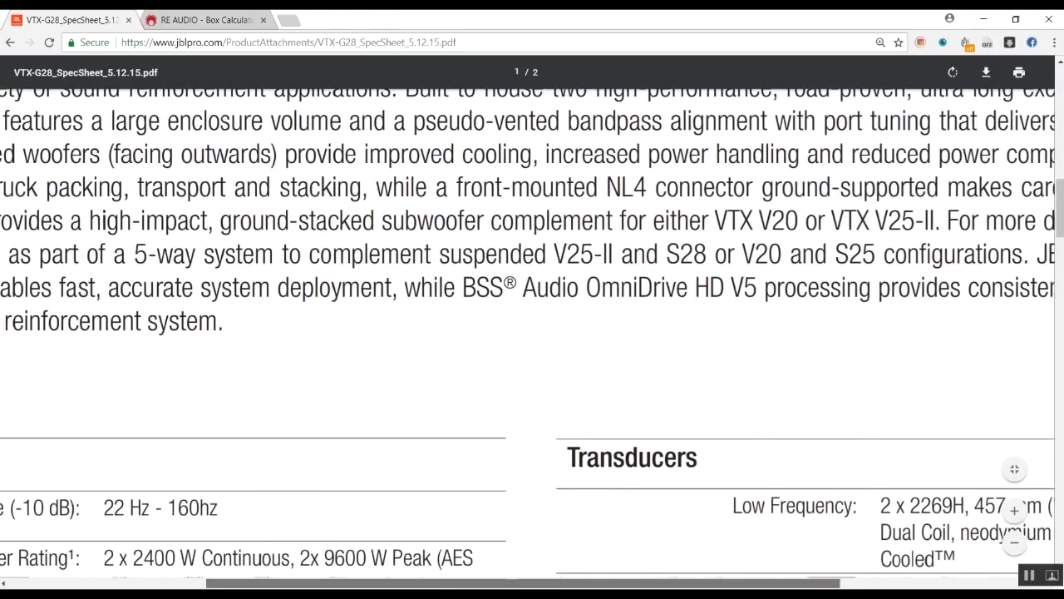
pyautogui.scroll(-3, 532, 332)
pyautogui.hscroll(-1, 532, 332)
pyautogui.hscroll(-5, 532, 333)
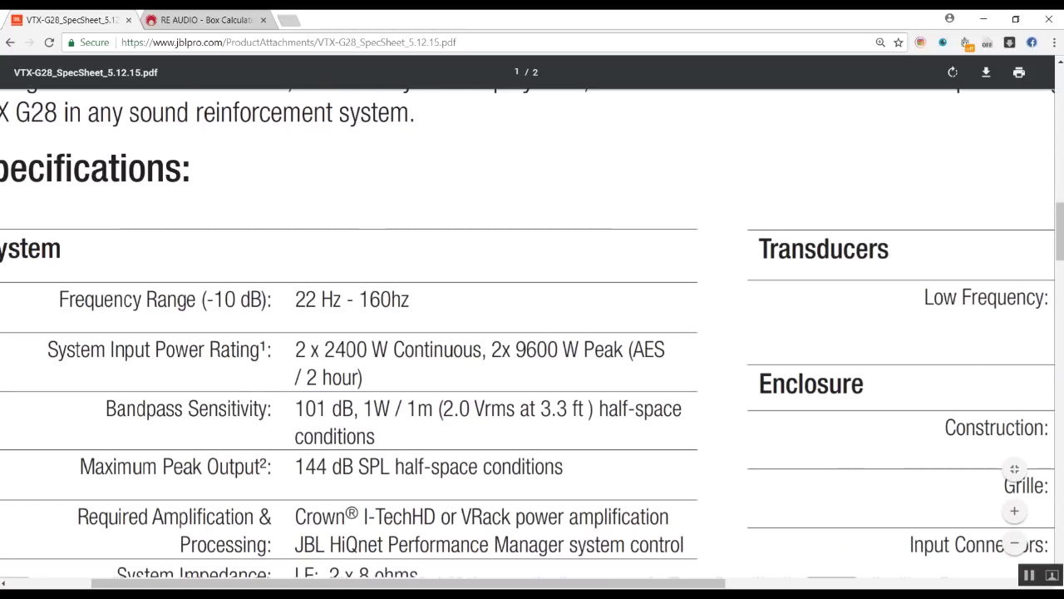
pyautogui.hotkey('ctrl', 'Tab')
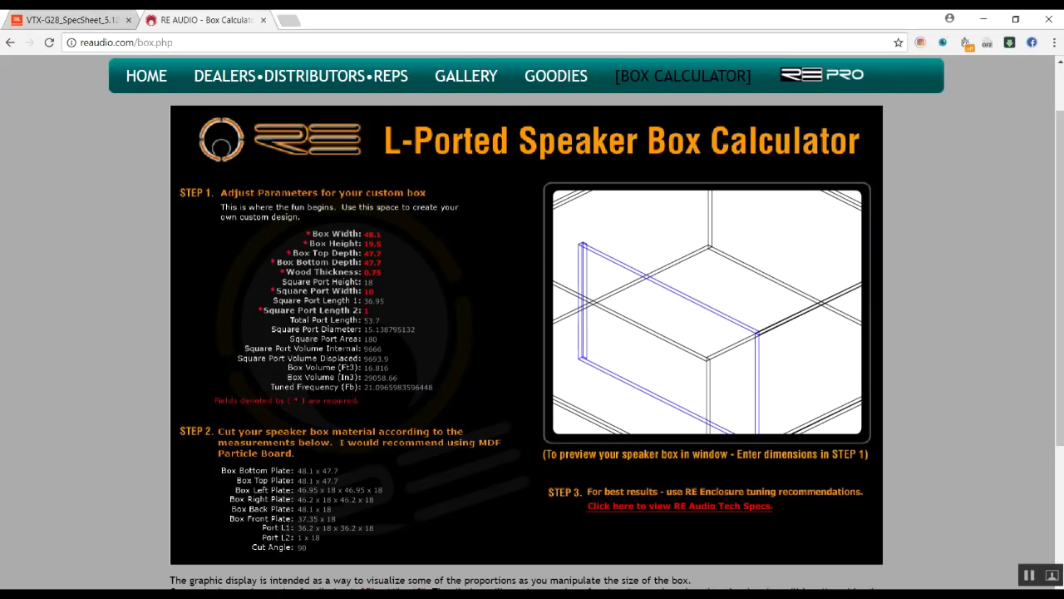
# - Zoom out the spec sheet to view its specifications and the subwoofer picture, and return to the box calculator
pyautogui.click(369, 291)
pyautogui.hotkey('ctrl', 'Tab')
pyautogui.hotkey('ctrl', 'Tab')
pyautogui.hotkey('ctrl', 'Tab')
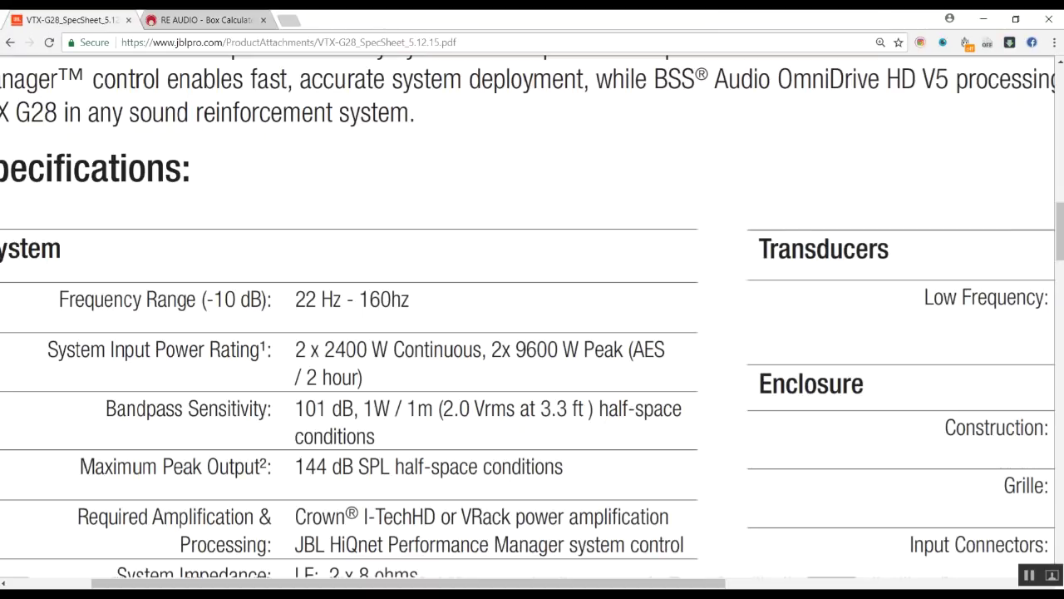
pyautogui.hotkey('ctrl', '-')
pyautogui.hotkey('ctrl', '-')
pyautogui.hotkey('ctrl', '-')
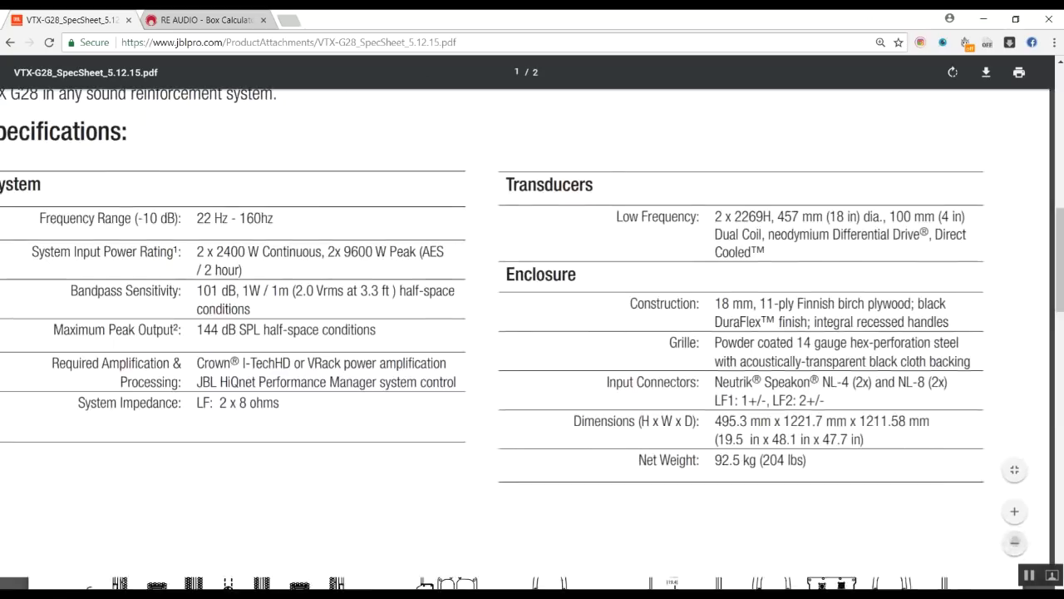
pyautogui.scroll(7, 527, 333)
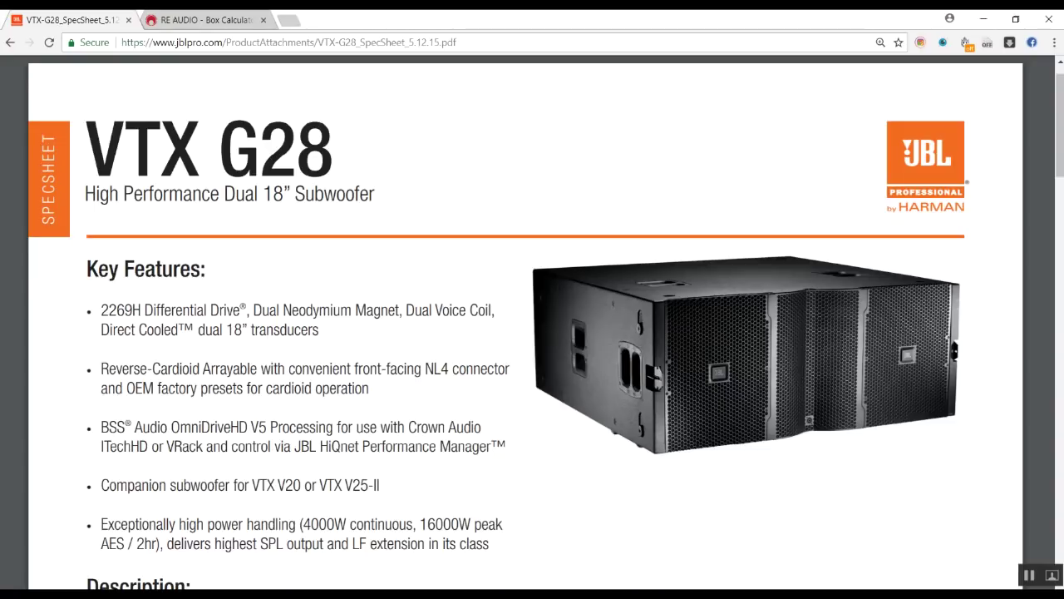
pyautogui.hotkey('ctrl', 'Tab')
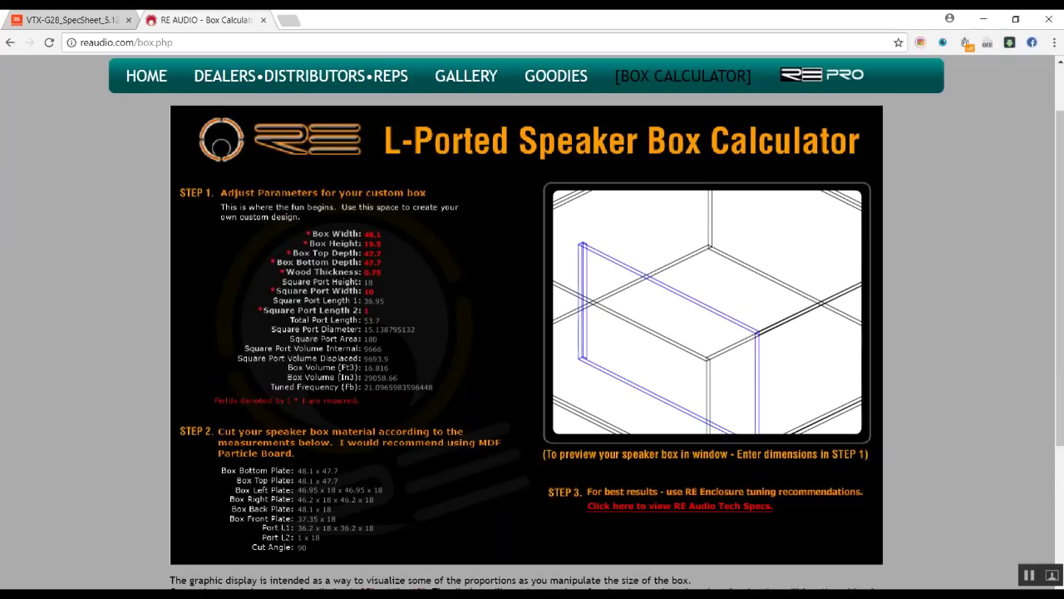